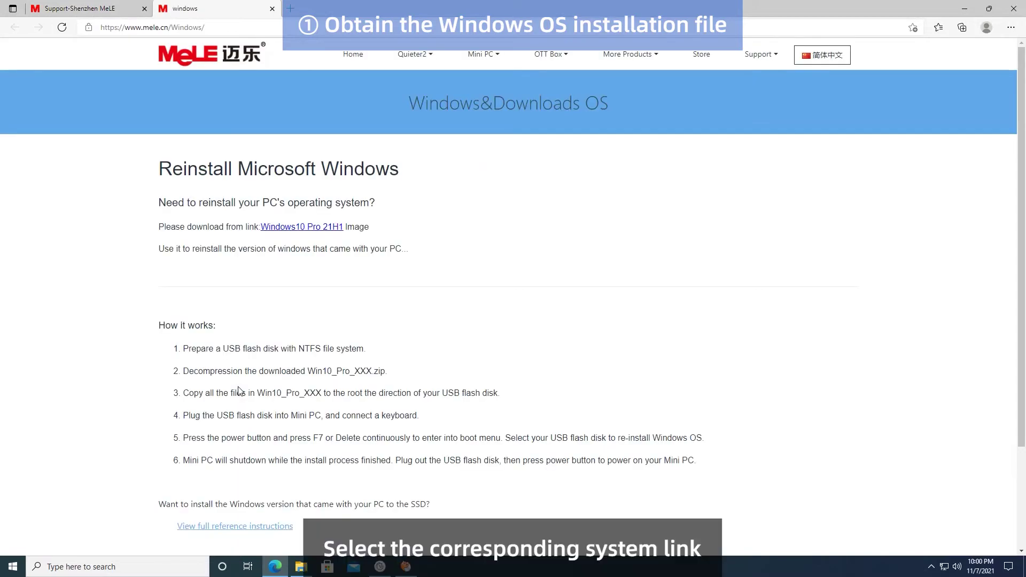
Step: Open the Windows10 Pro 21H1 image link and select the EN-US, AR, ES, FR, IW, JA, KR, ZH archive for download
left_click(312, 230)
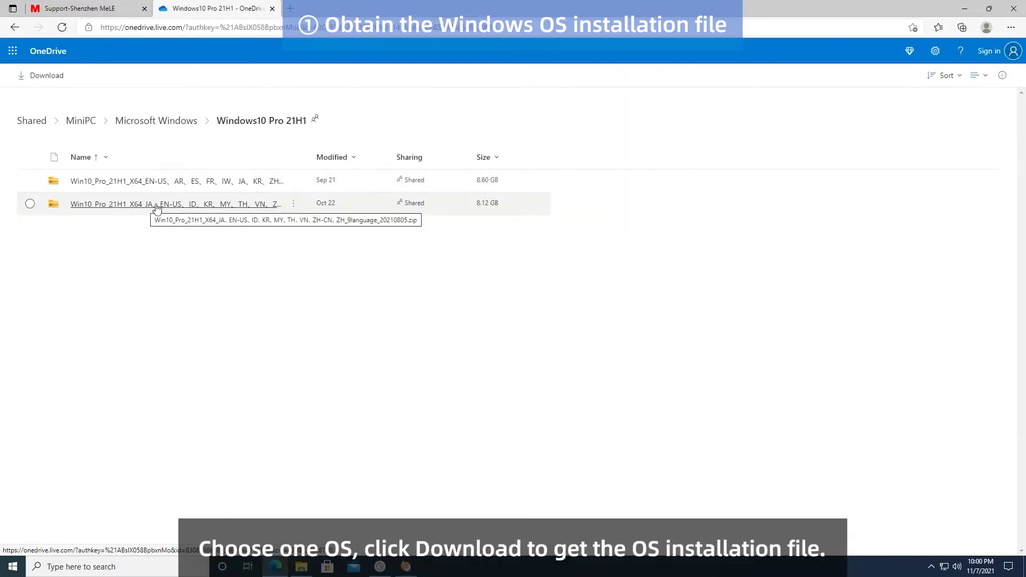
left_click(30, 181)
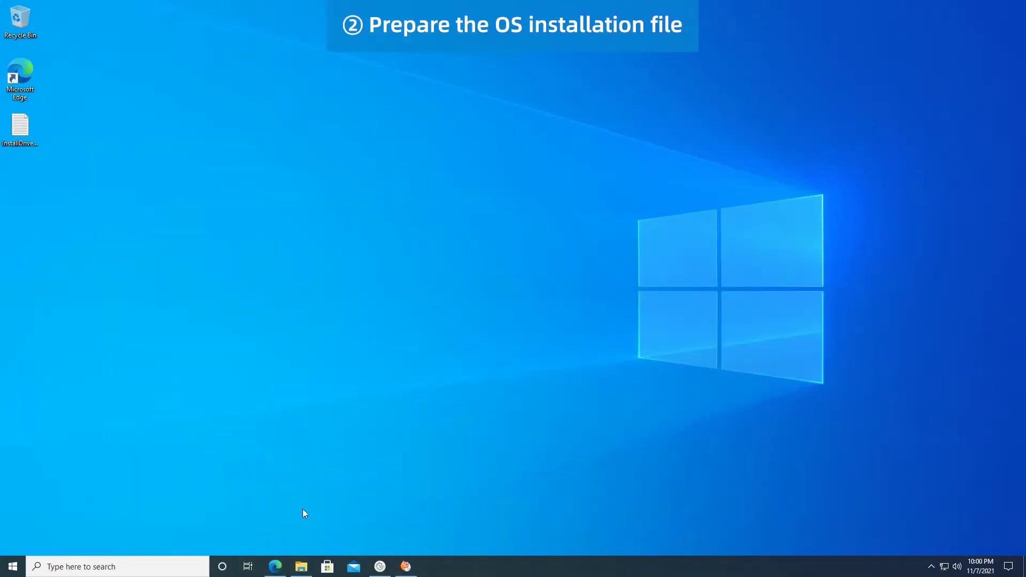
Step: Extract the downloaded Win10_Pro_21H1_X64_EN-US archive into its own folder within Downloads
left_click(302, 566)
right_click(339, 189)
mouse_move(374, 248)
left_click(541, 298)
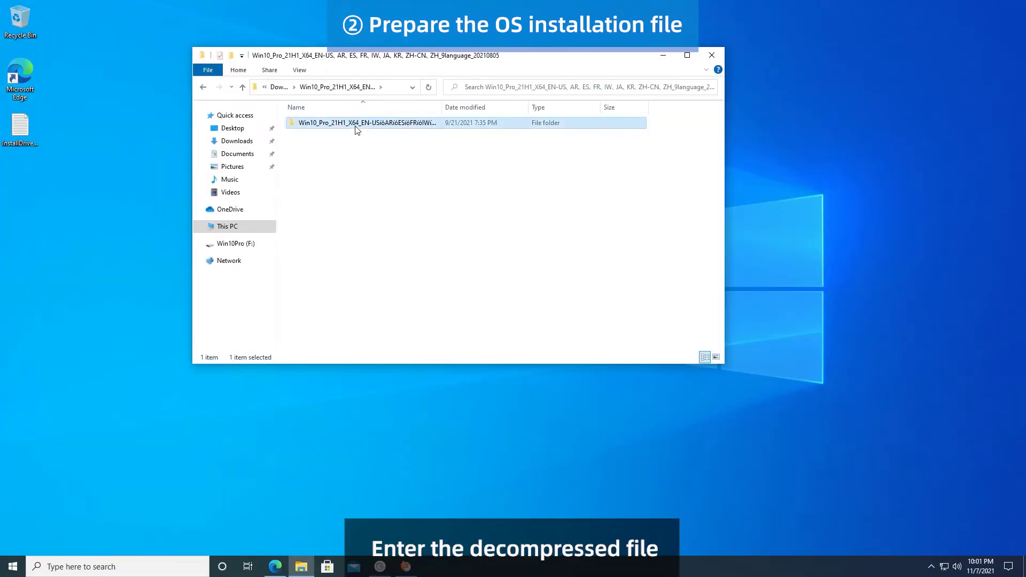
Step: Copy all files and folders inside the extracted Win10_Pro_21H1_X64_EN-US folder
double_click(357, 124)
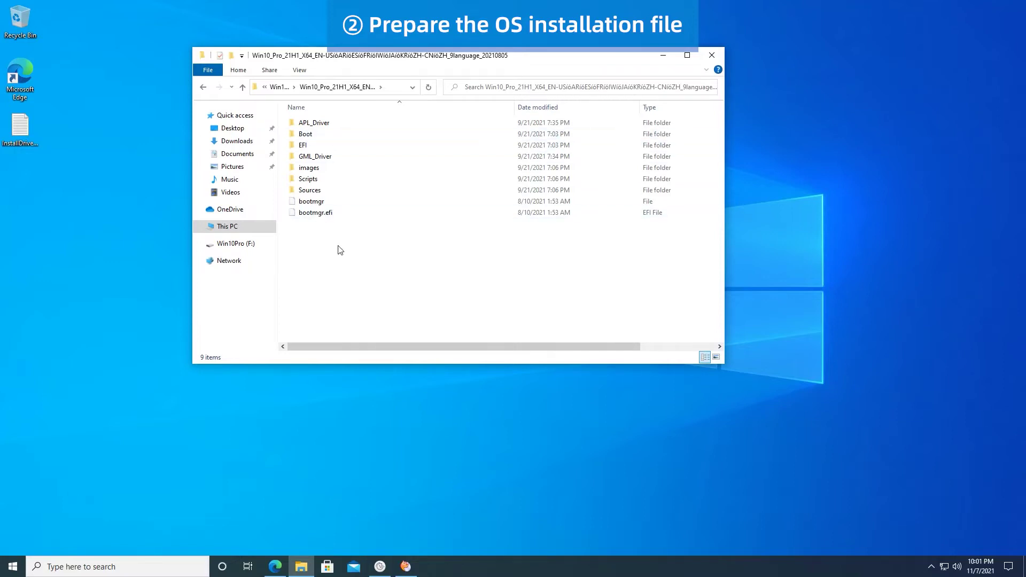
left_click_drag(356, 255, 287, 117)
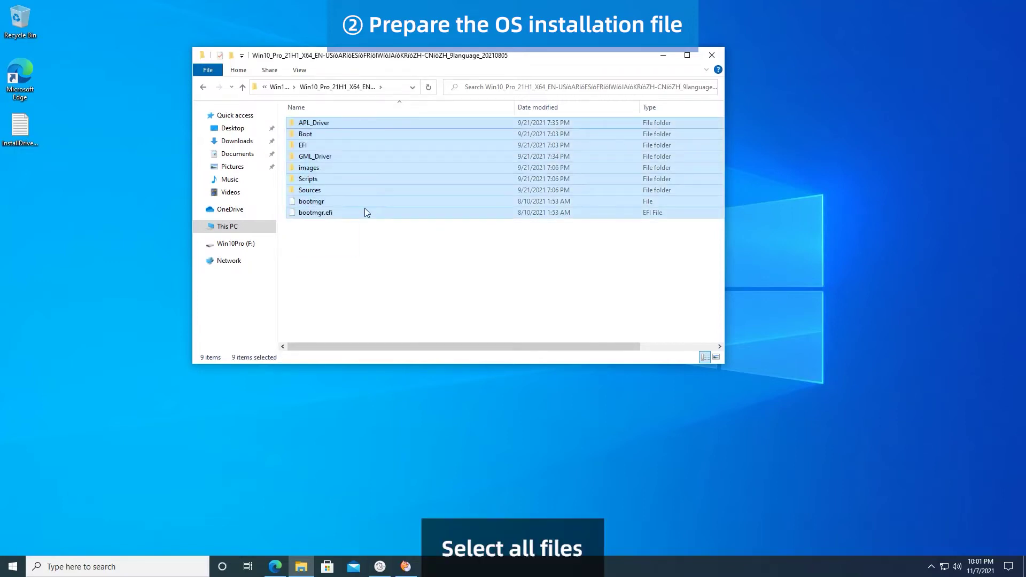
right_click(312, 157)
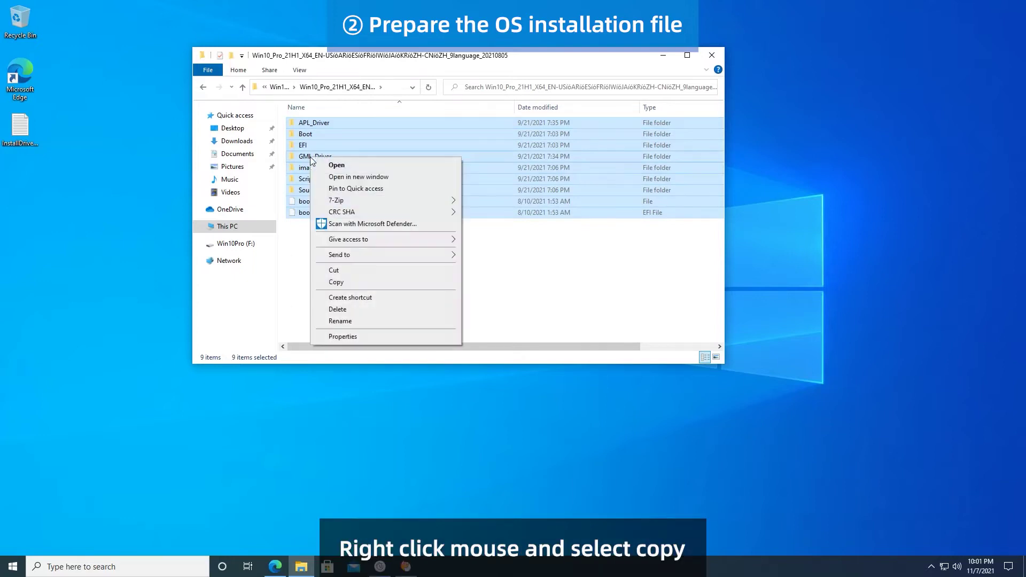
left_click(337, 282)
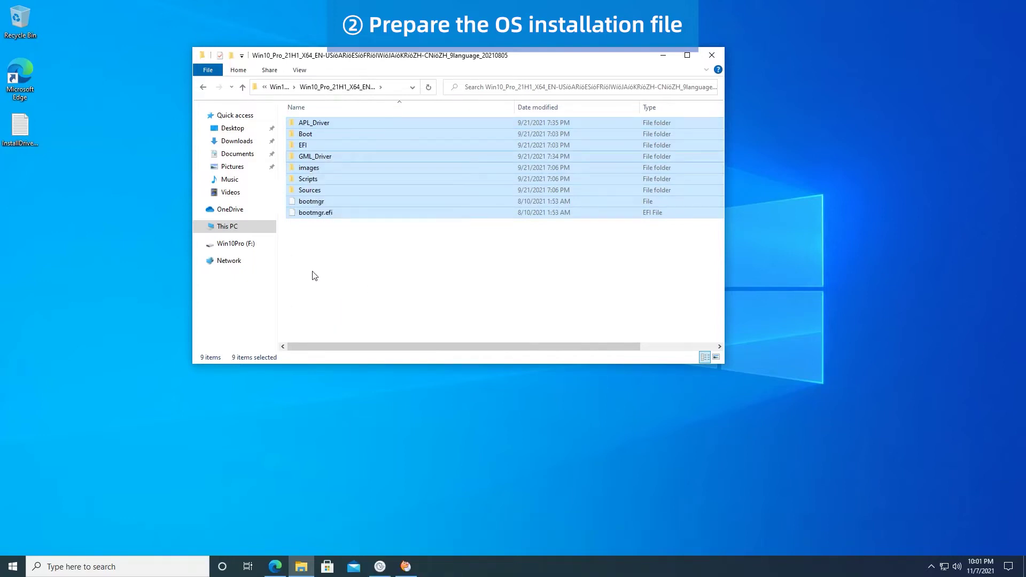
Step: Quick-format the Win10Pro (F:) USB drive with the NTFS file system, keeping the volume label Win10Pro
left_click(221, 228)
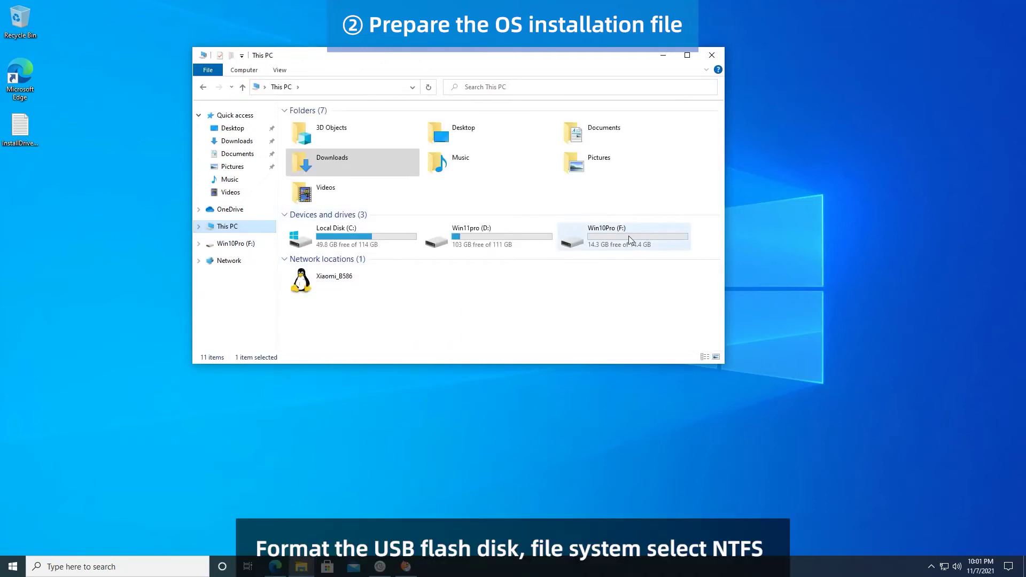
right_click(614, 233)
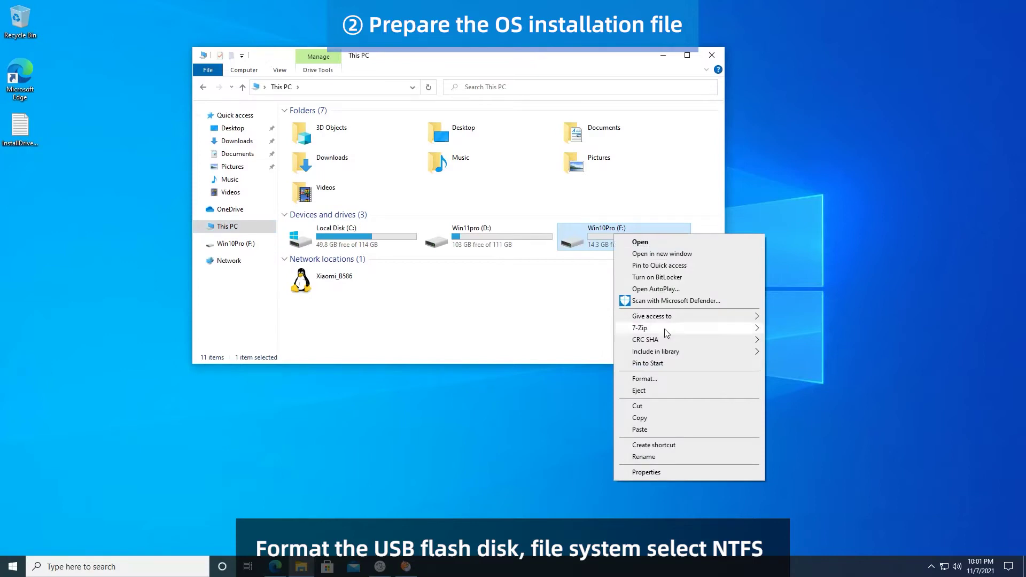
left_click(653, 382)
left_click(297, 220)
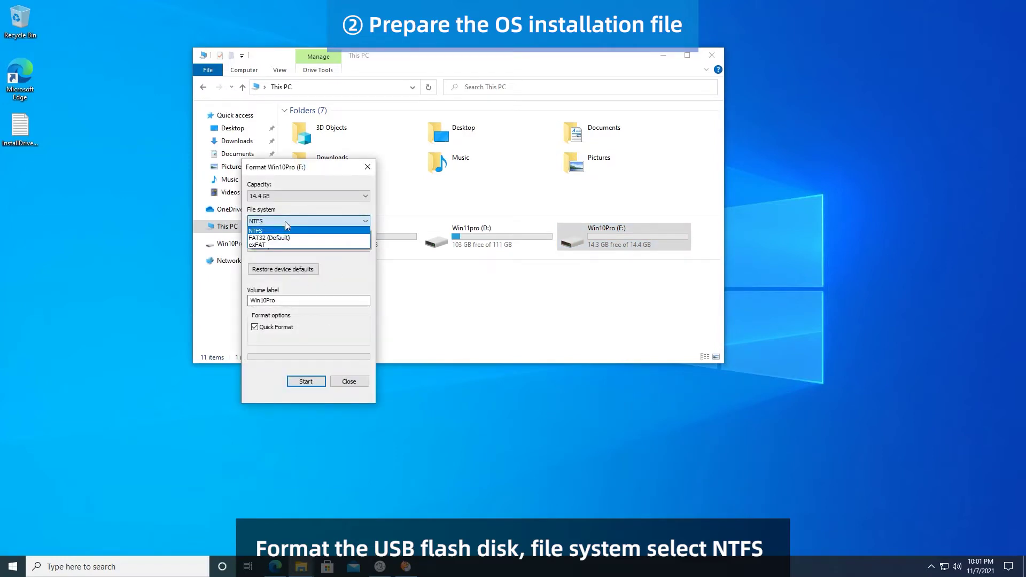
left_click(281, 231)
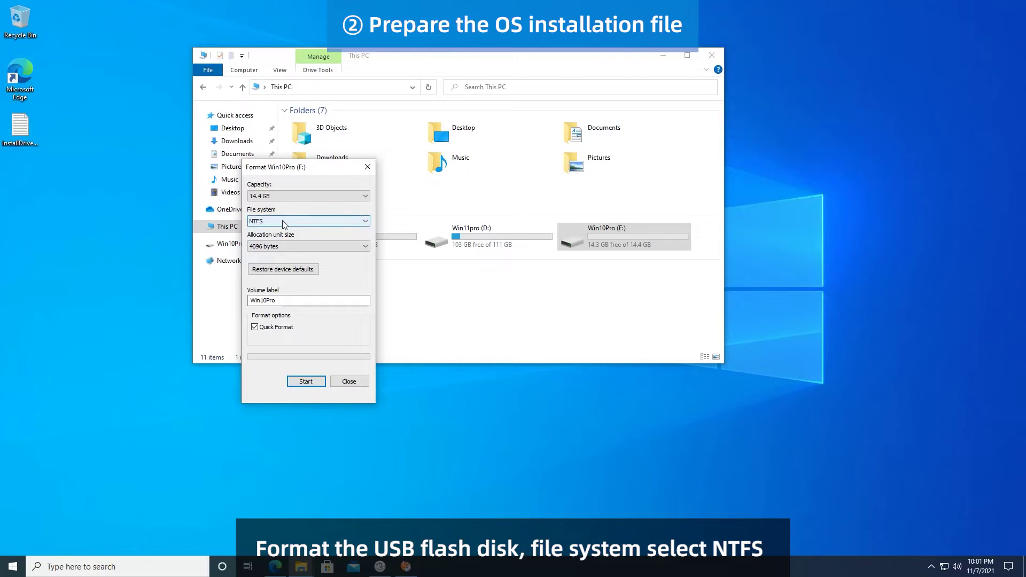
left_click(305, 383)
left_click(536, 285)
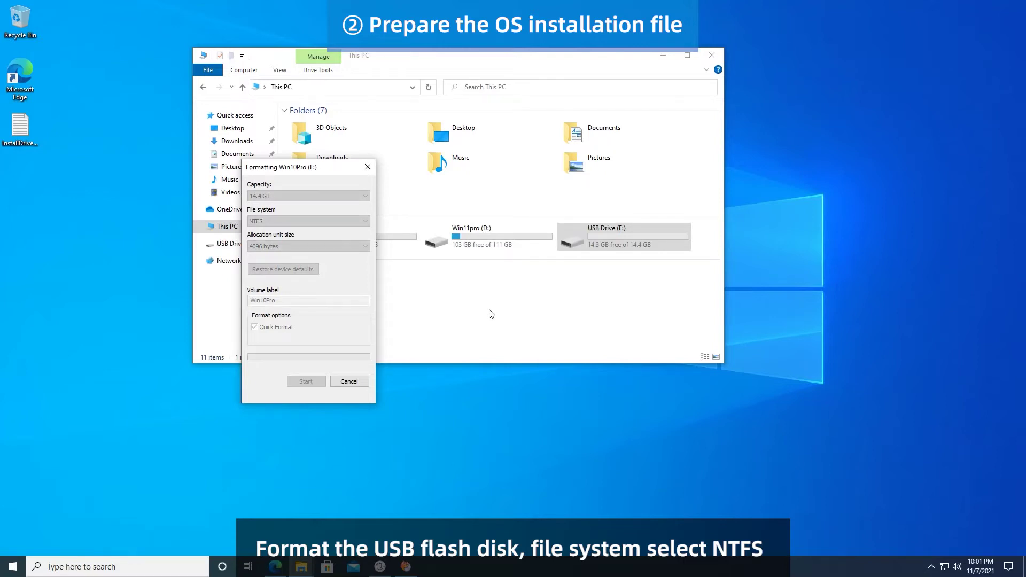
left_click(575, 285)
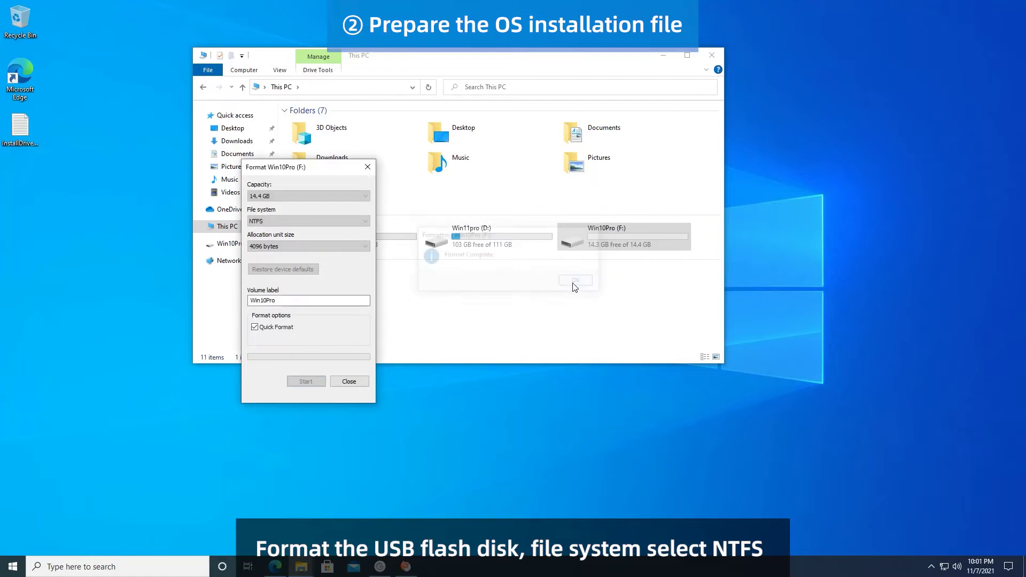
left_click(349, 382)
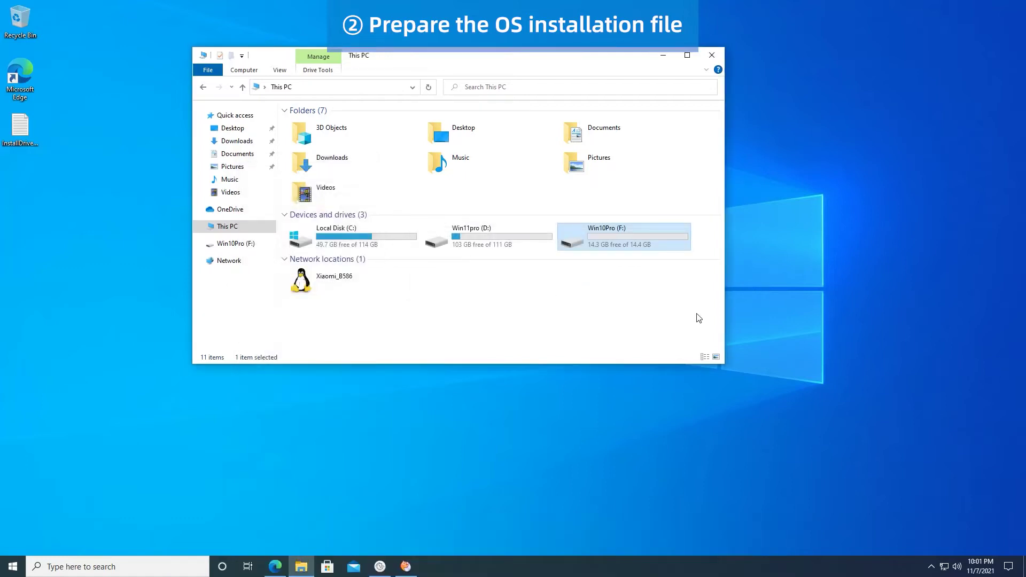
Step: Paste the copied installation files into the root of the Win10Pro (F:) drive
double_click(622, 230)
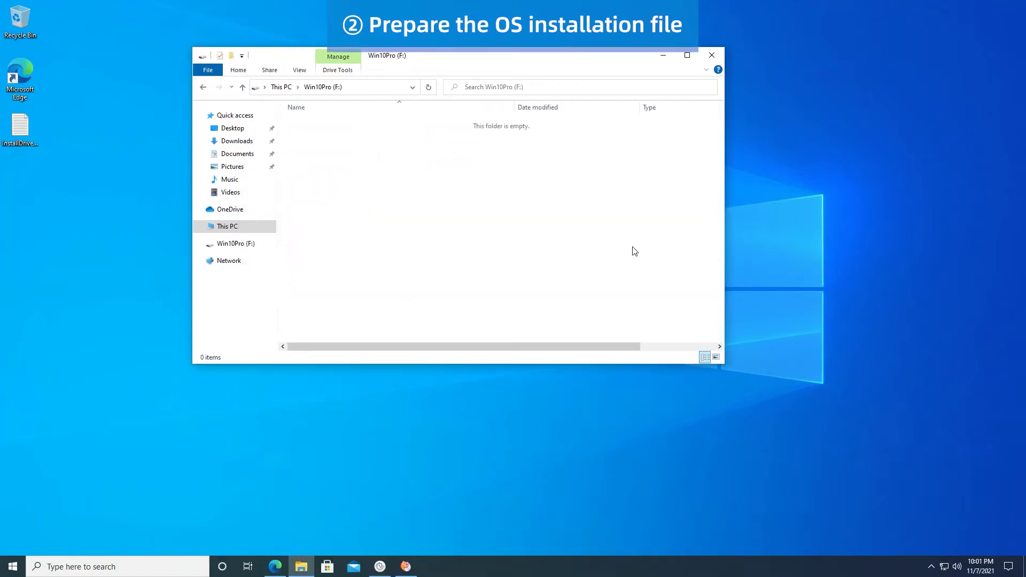
right_click(330, 150)
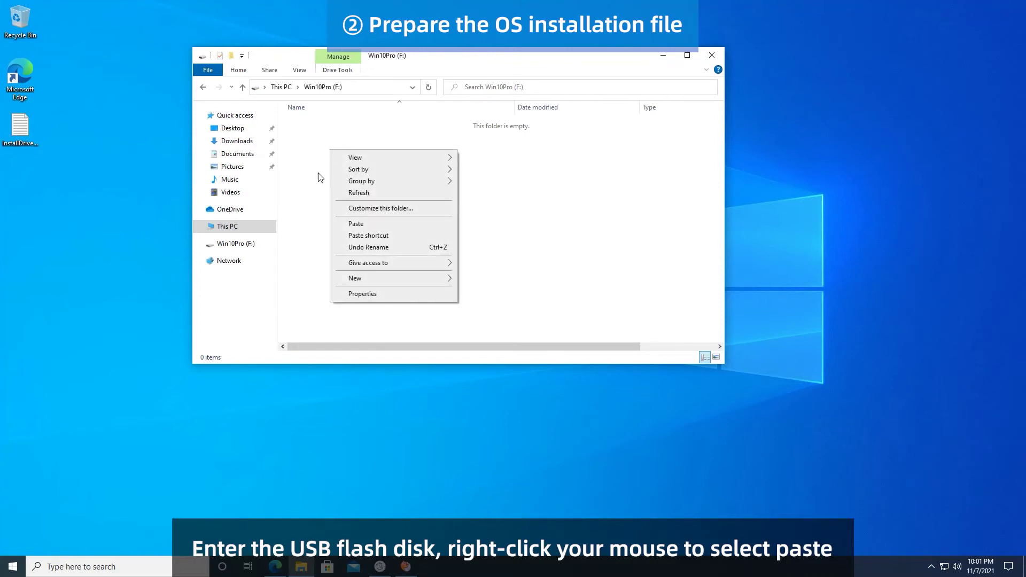
left_click(359, 227)
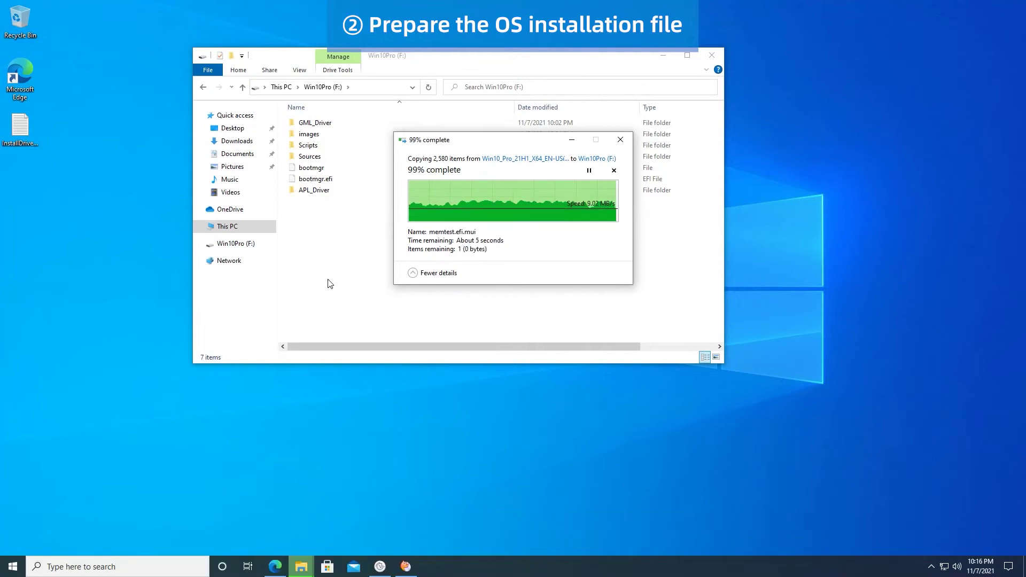
left_click(350, 283)
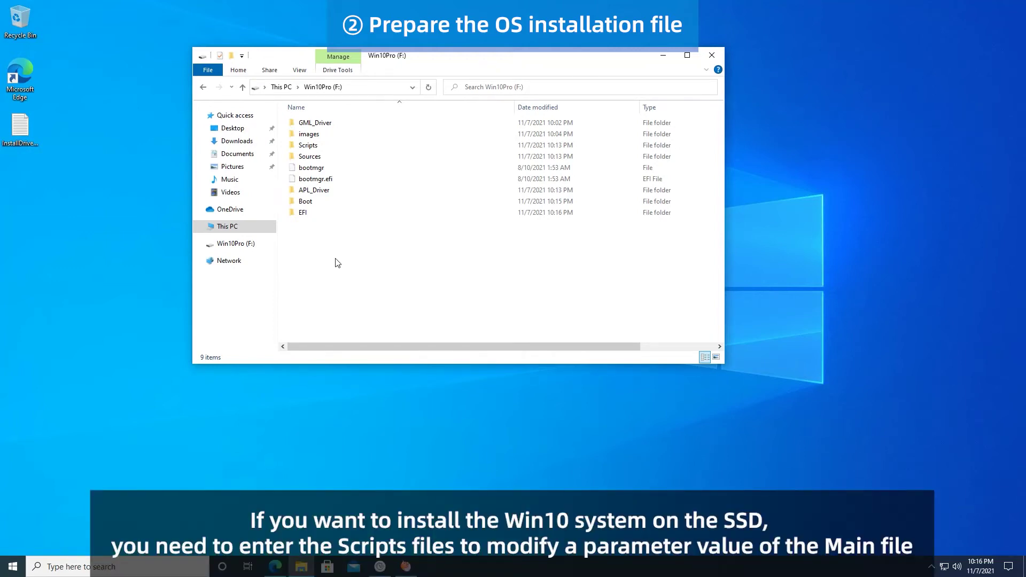
Step: Open Main.cmd from the USB drive's Scripts folder for editing and place the cursor at the end of the InstallDriverType line
double_click(320, 150)
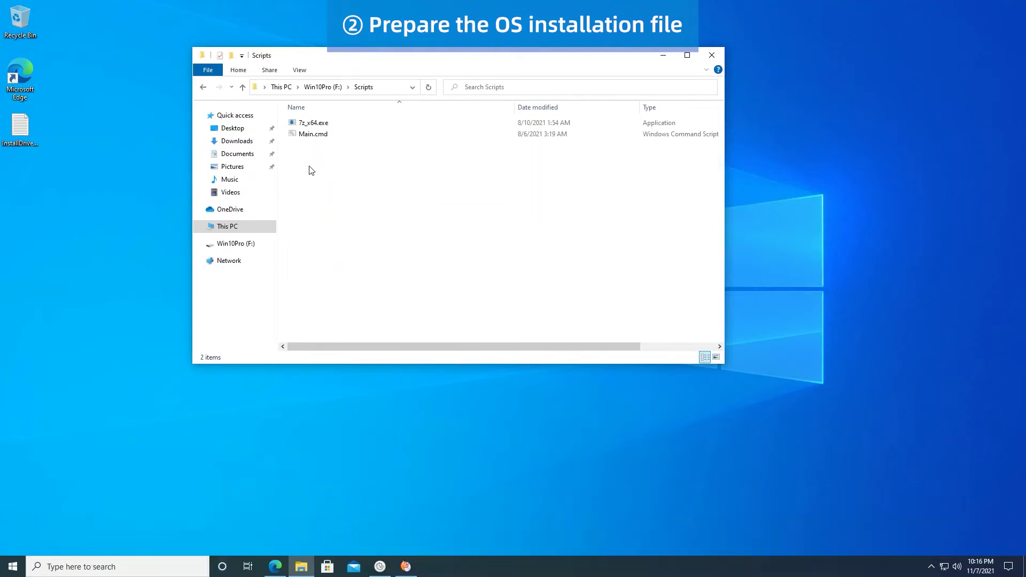
right_click(314, 135)
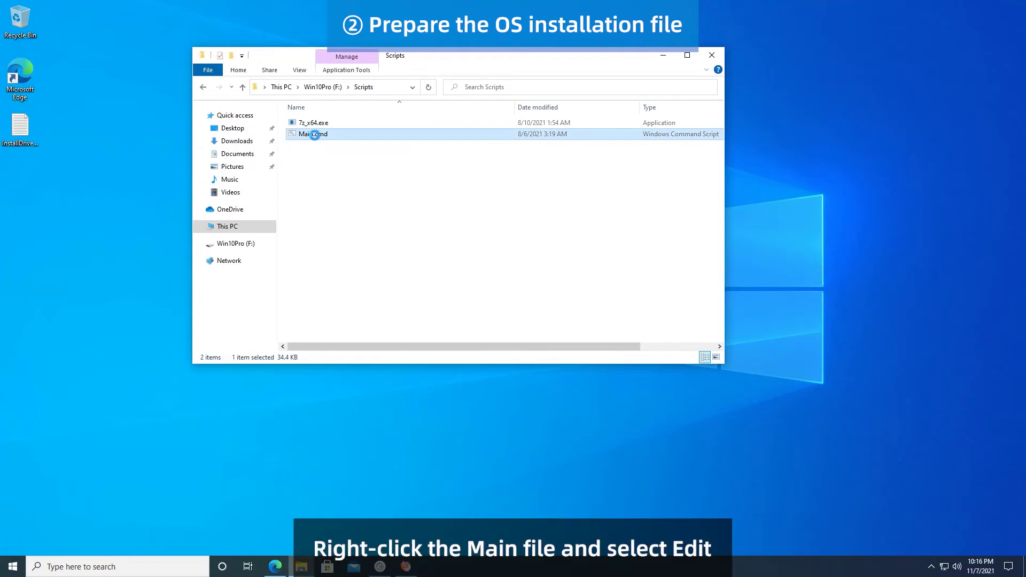
left_click(348, 156)
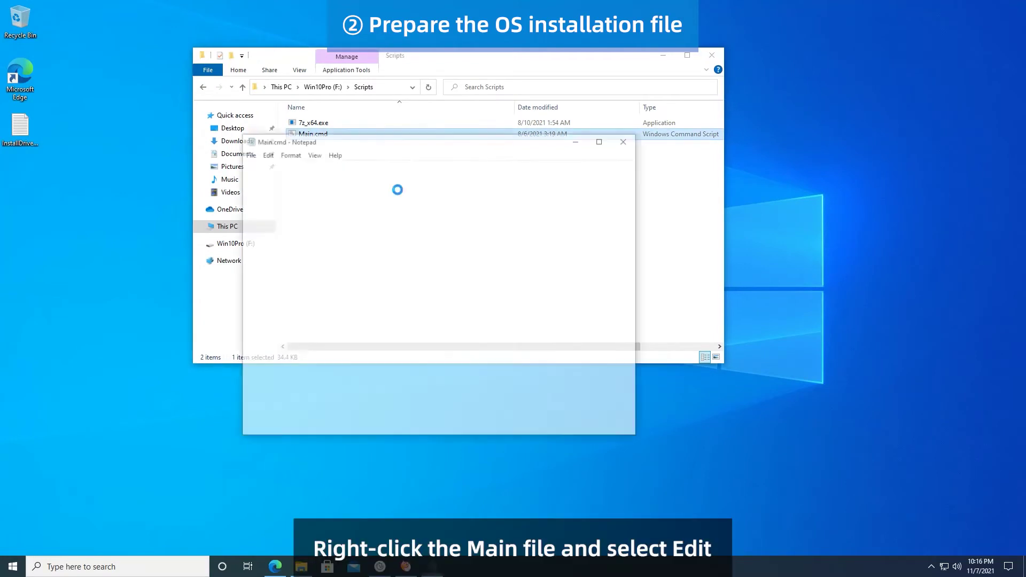
left_click_drag(344, 269, 243, 271)
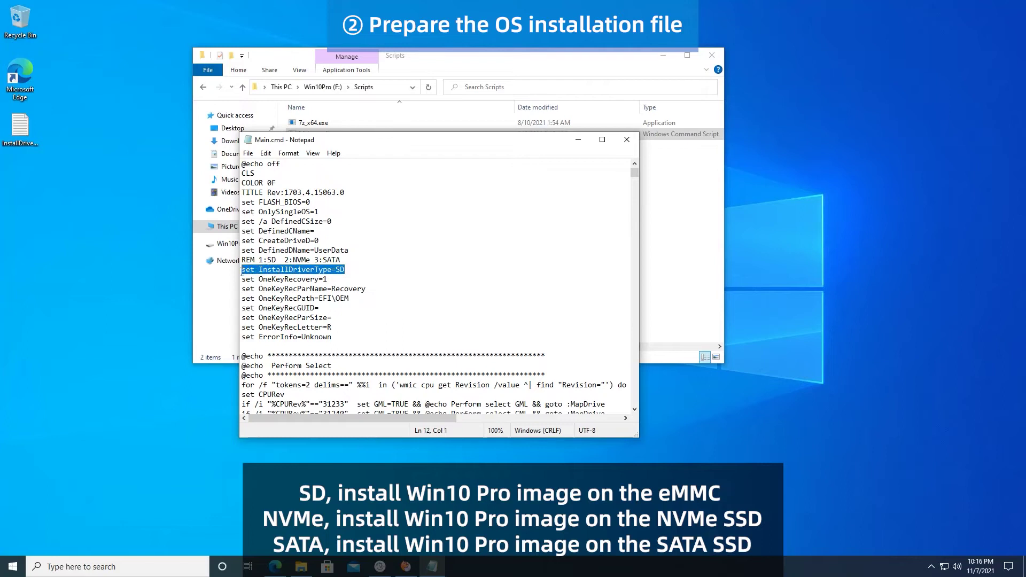
left_click(352, 270)
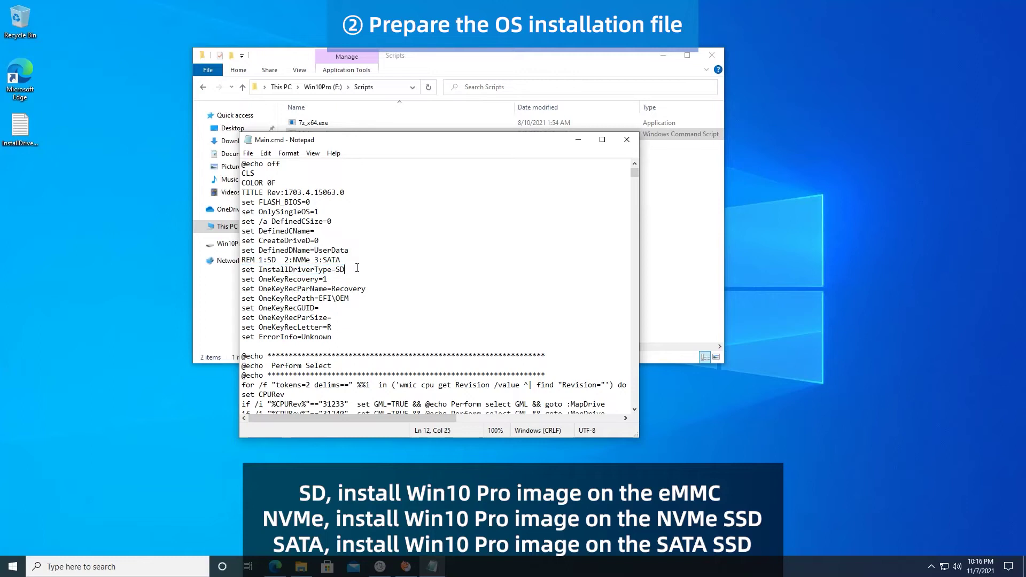
Step: Check the InstallDriverType text file on the desktop for which value matches each installation target, with Main.cmd kept in view
double_click(16, 138)
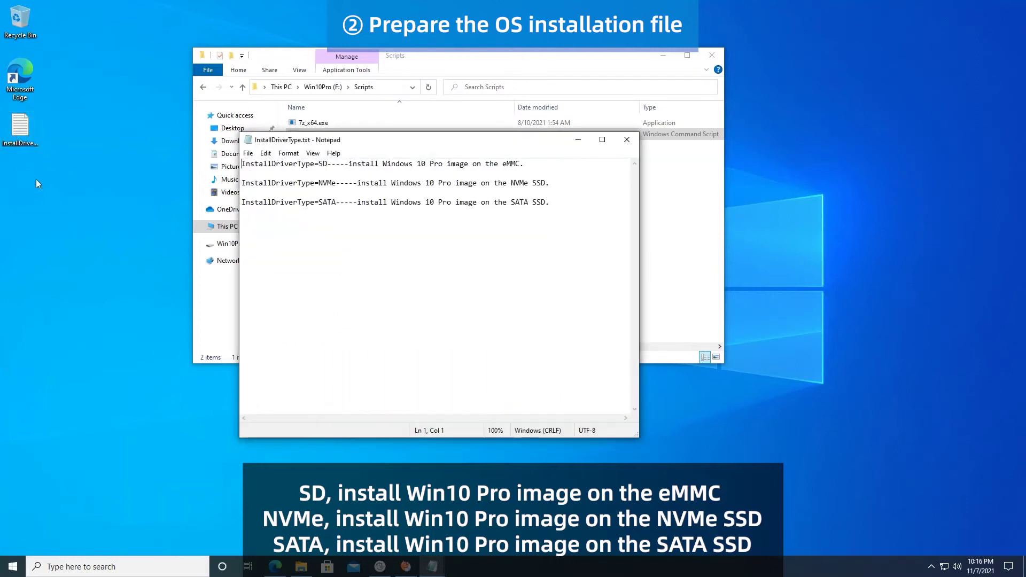
left_click_drag(442, 150, 573, 220)
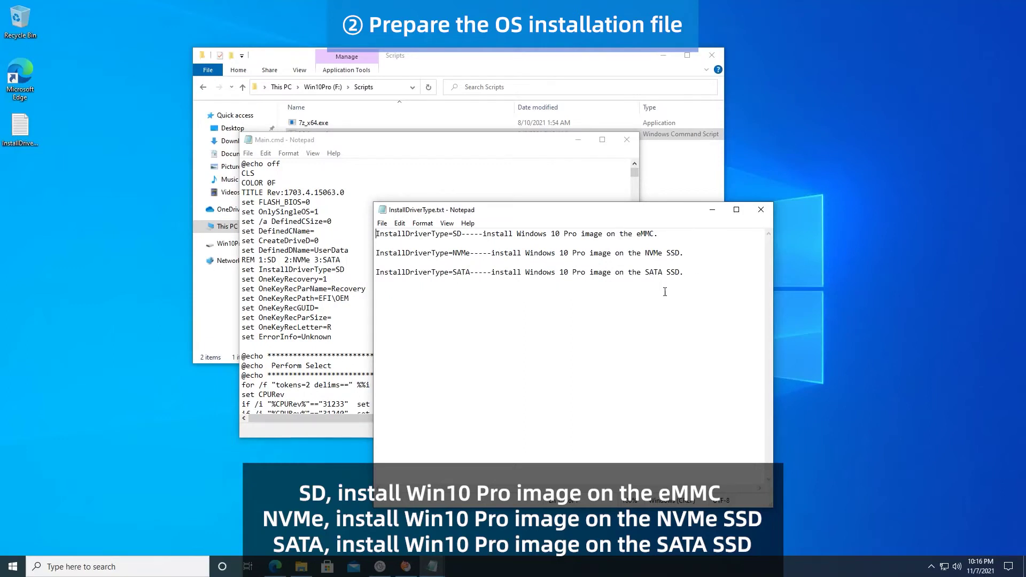
left_click(761, 209)
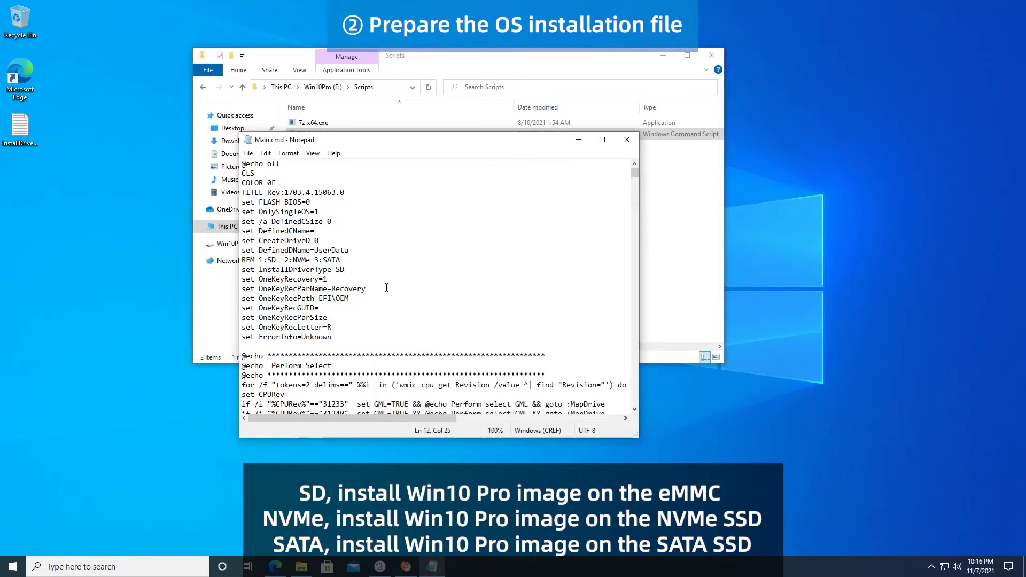
Step: Set InstallDriverType to NVMe in Main.cmd, then save and close the file
key("BackSpace")
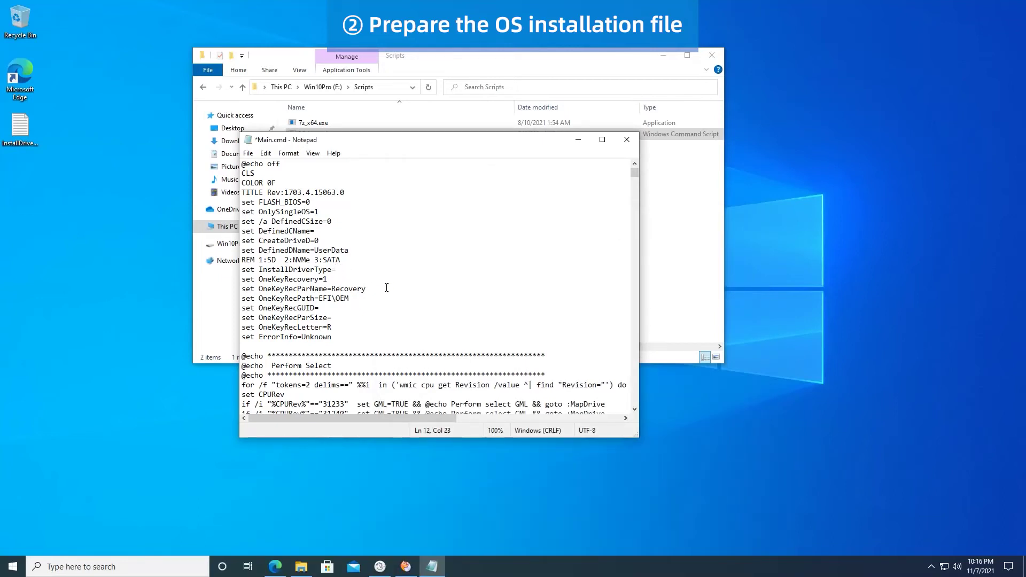
type("NVMe")
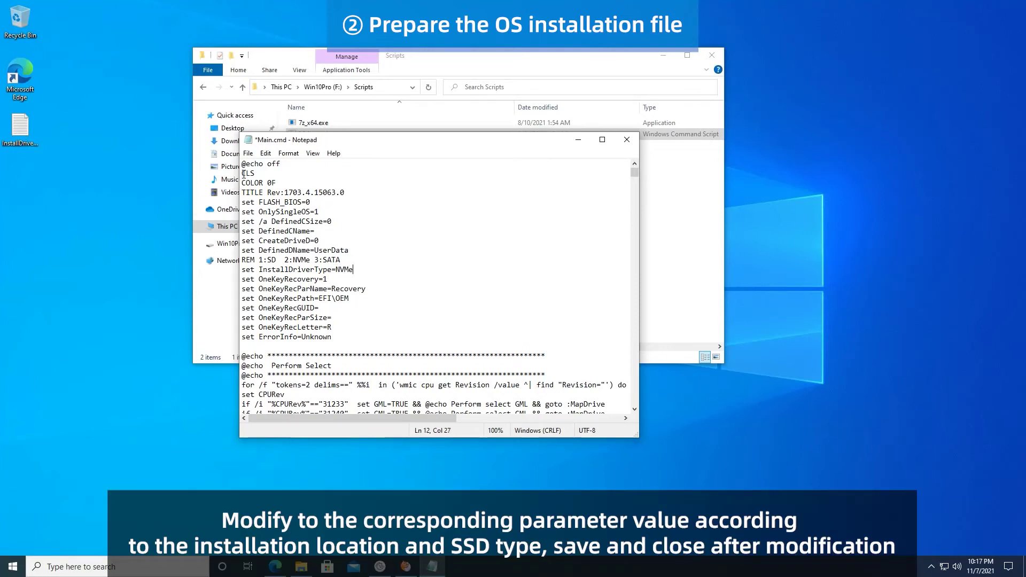
left_click(248, 155)
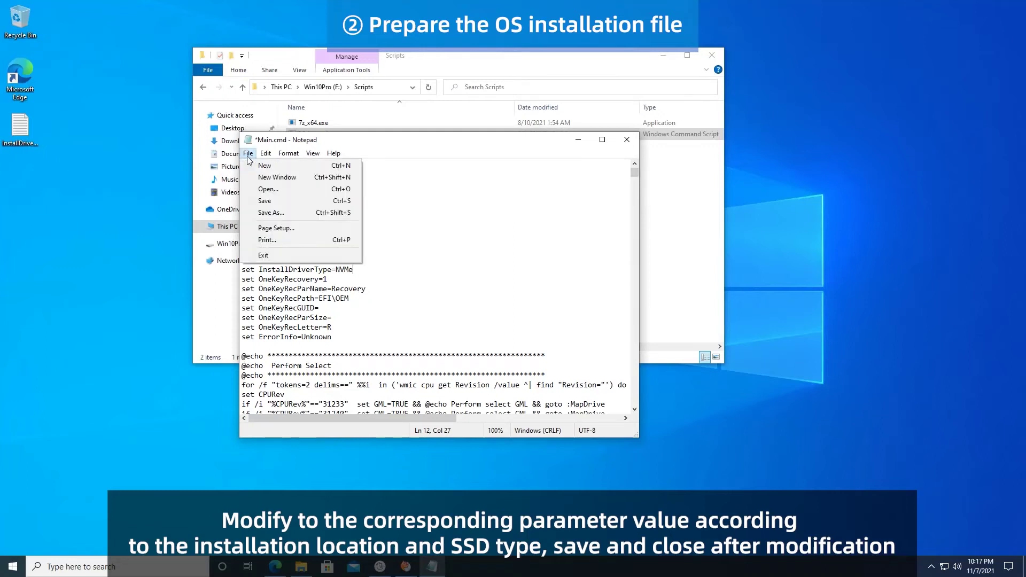
left_click(266, 201)
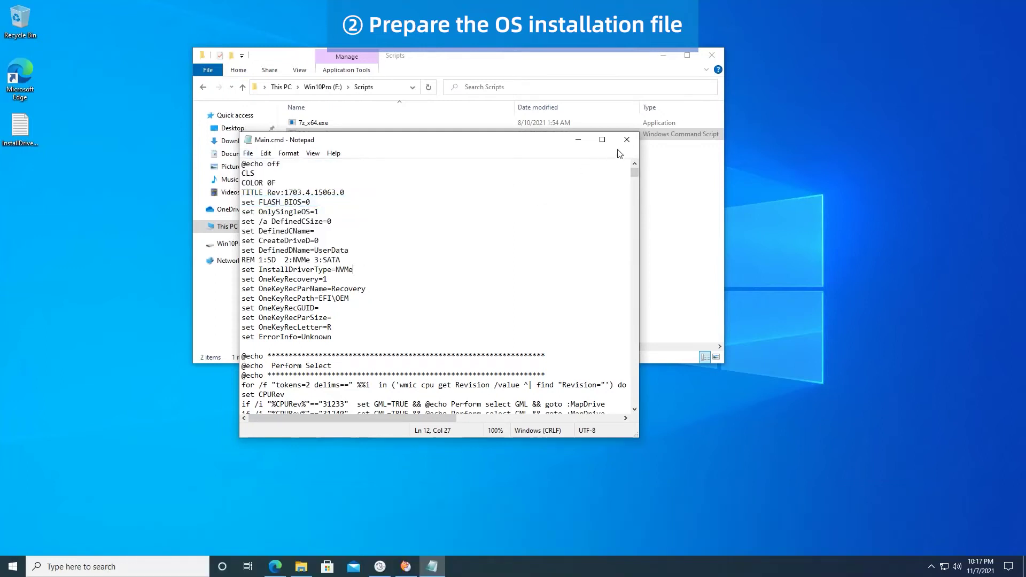
left_click(626, 139)
left_click(422, 252)
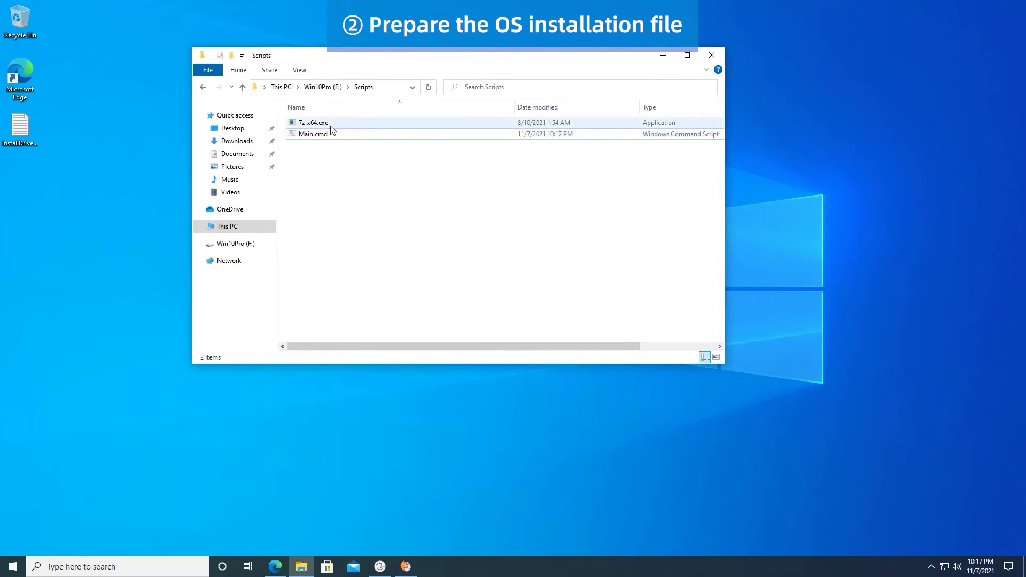
Step: Return to This PC and safely eject the Win10Pro (F:) drive
left_click(281, 88)
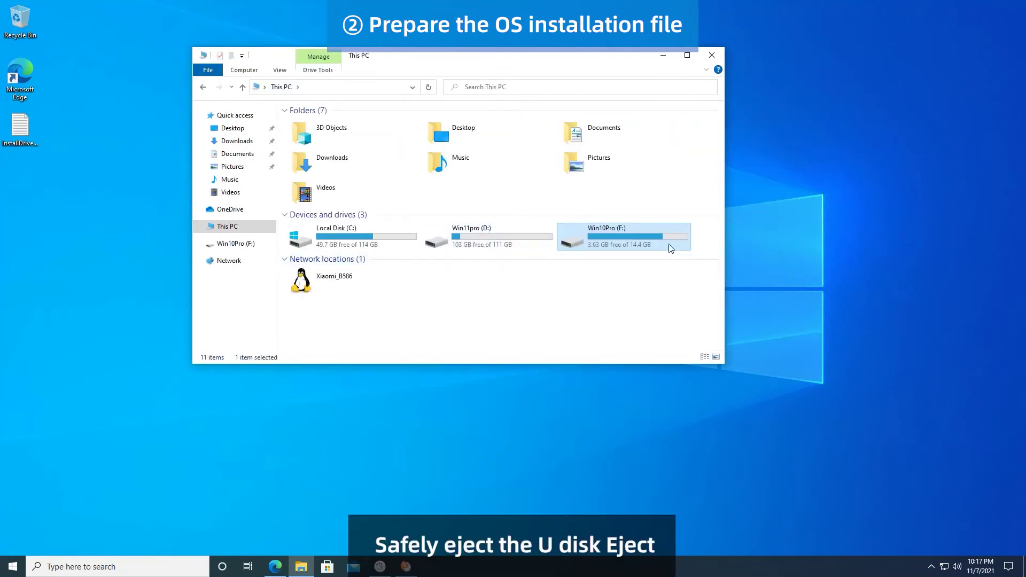
right_click(617, 237)
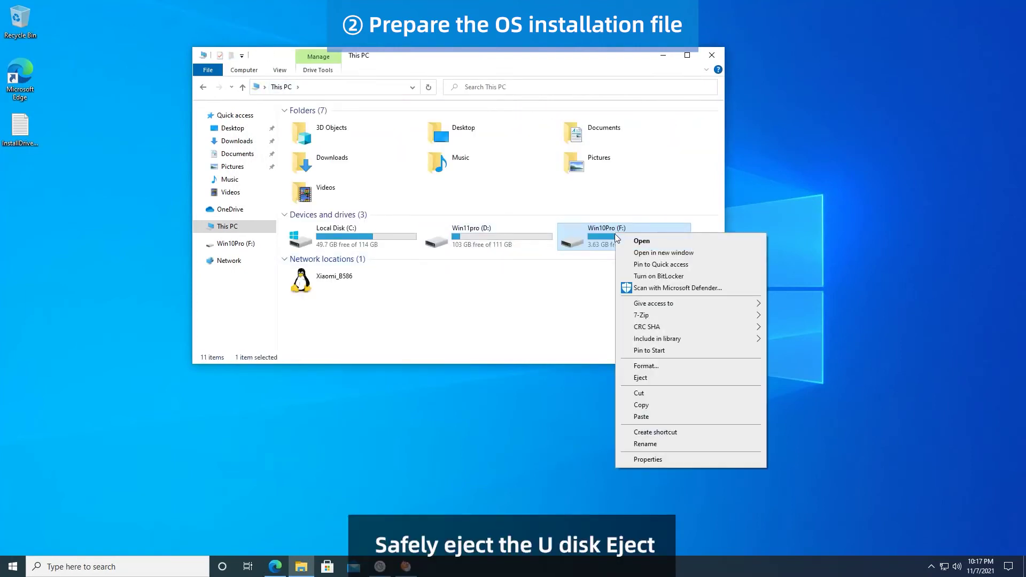
left_click(640, 379)
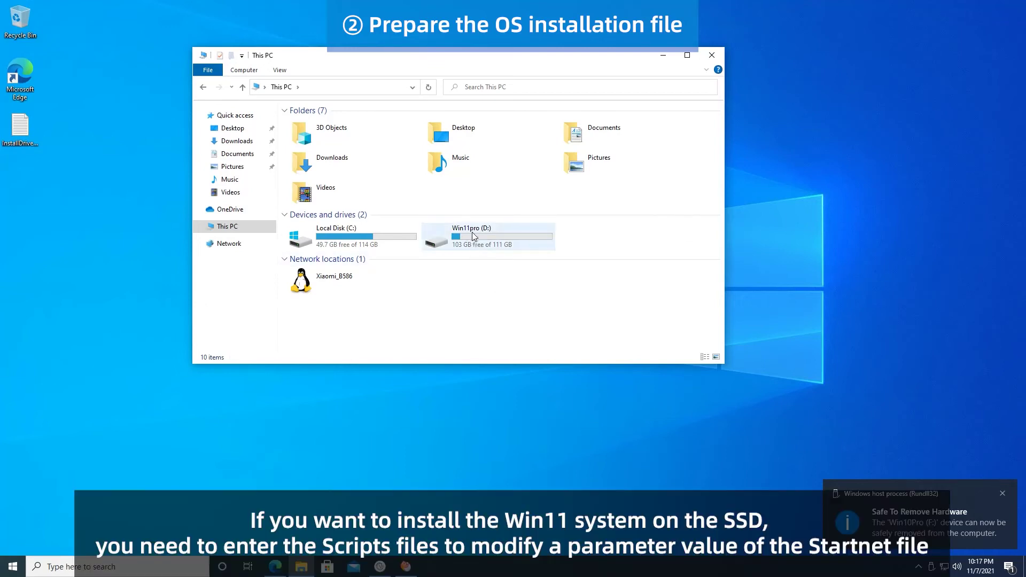
Step: Open Startnet.ini from the Scripts folder on the Win11pro (D:) drive for editing
double_click(472, 233)
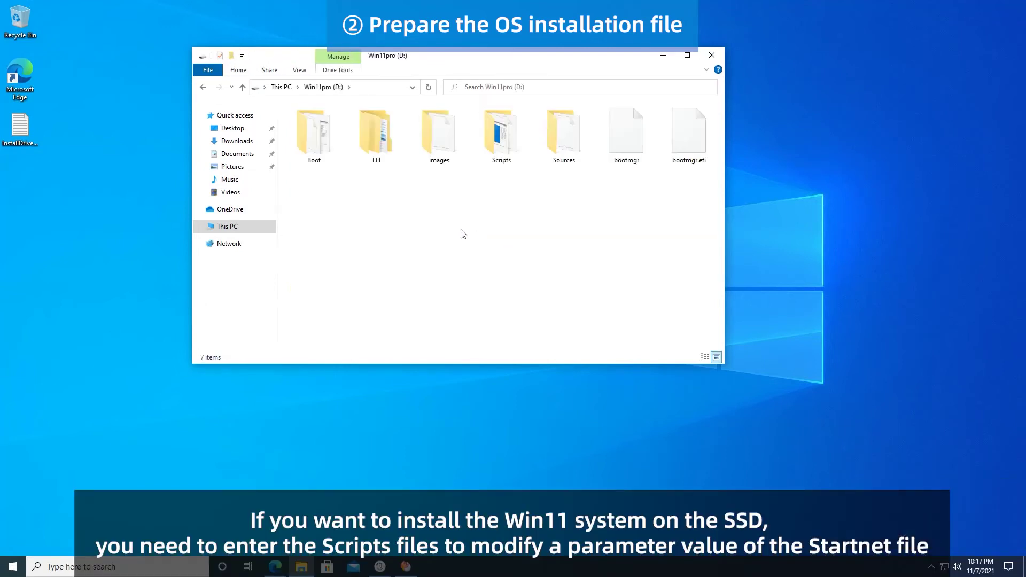
double_click(503, 145)
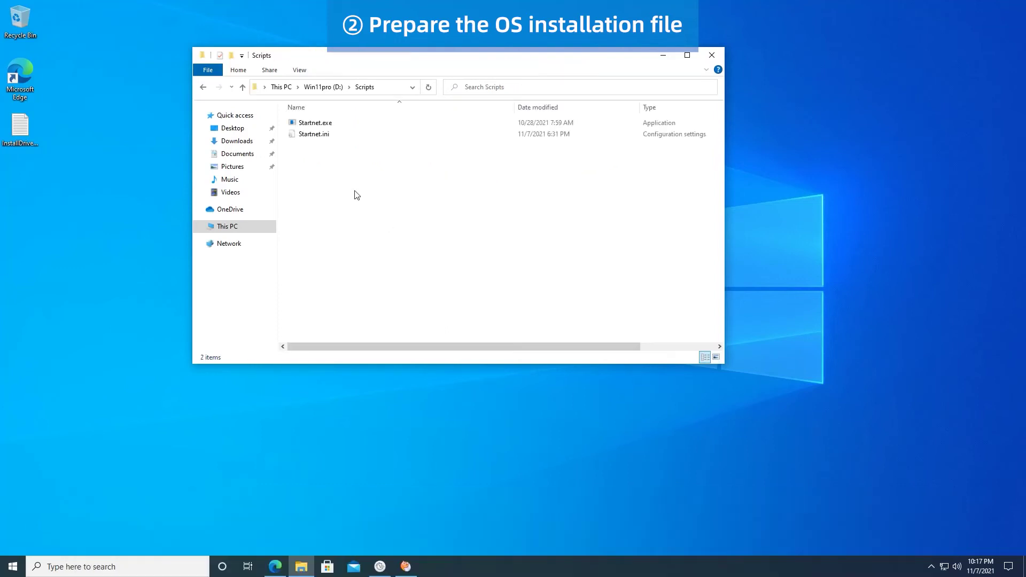
right_click(314, 138)
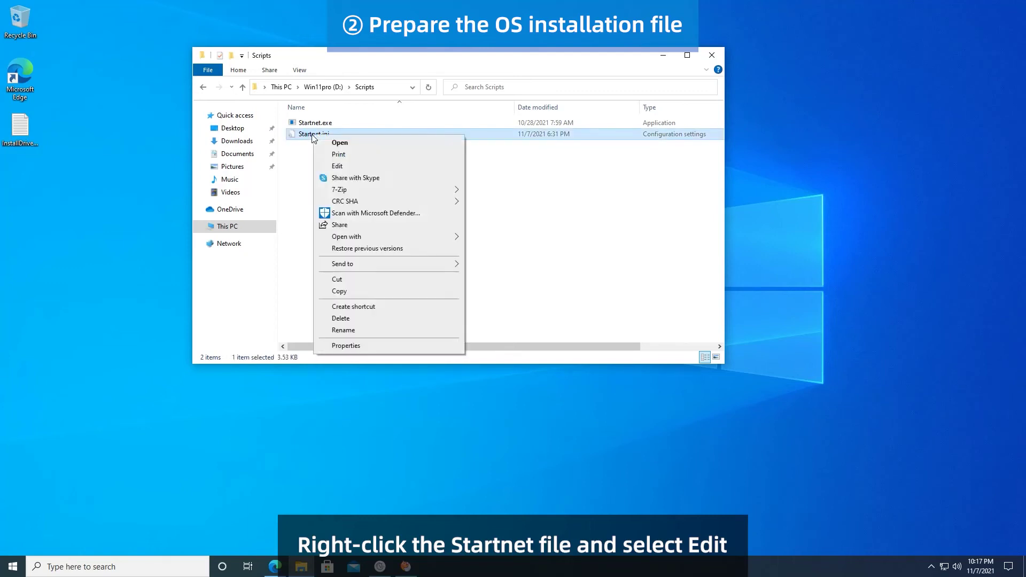
left_click(337, 167)
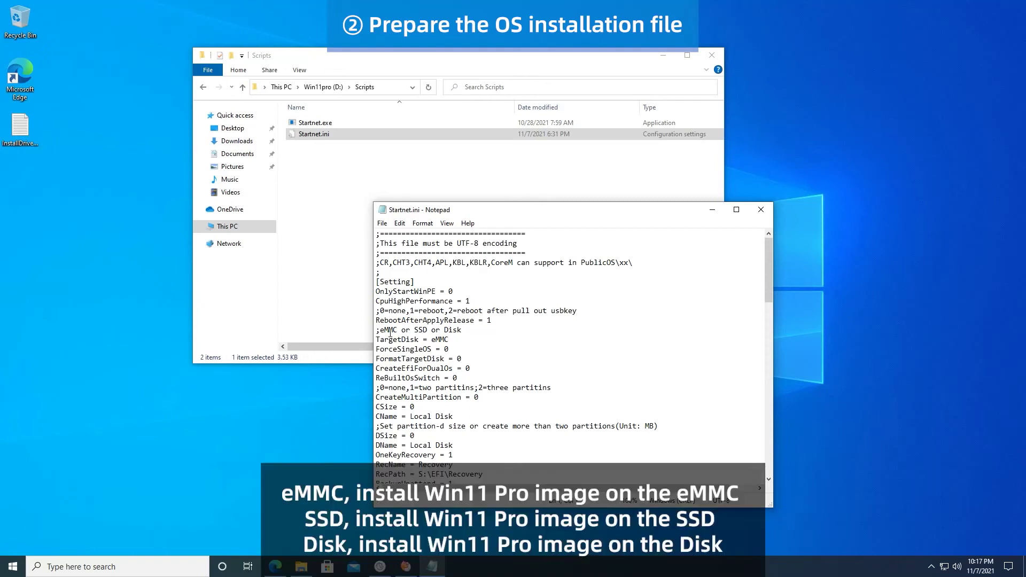
Step: Find the TargetDisk line under its eMMC, SSD or Disk comment in Startnet.ini and set its value to SSD
left_click_drag(448, 340, 377, 330)
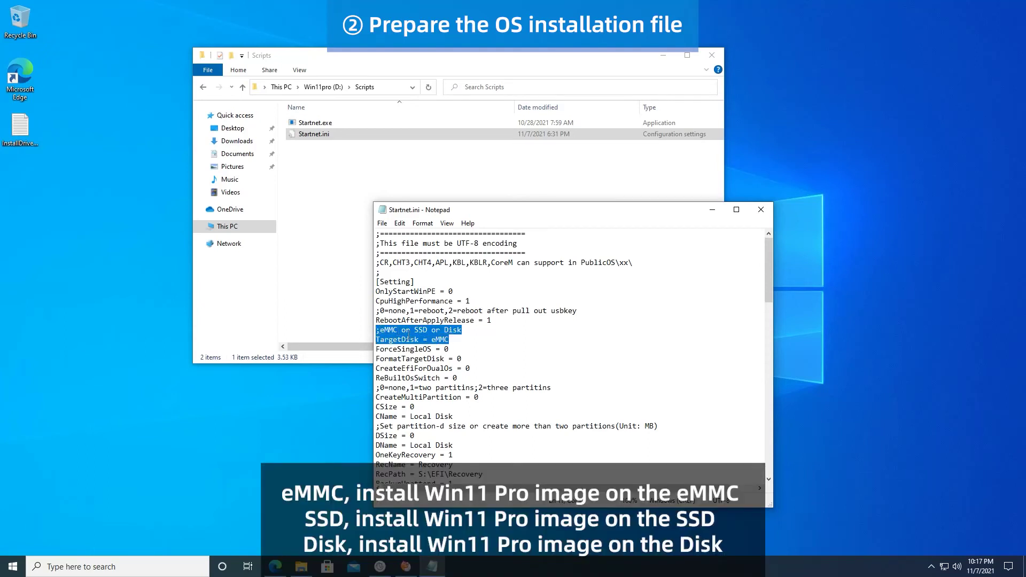
left_click(451, 340)
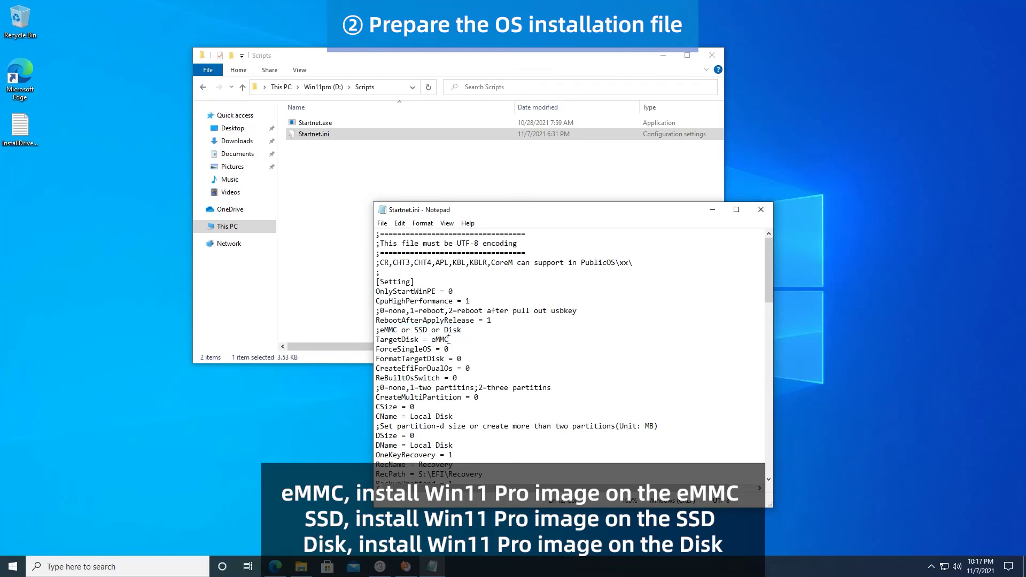
left_click_drag(450, 340, 440, 339)
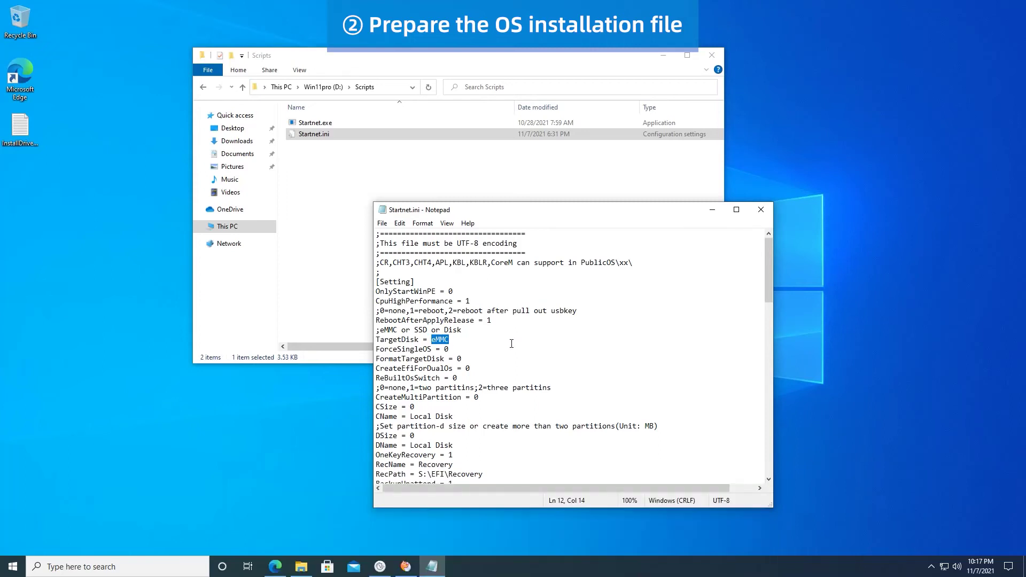
type("SSD")
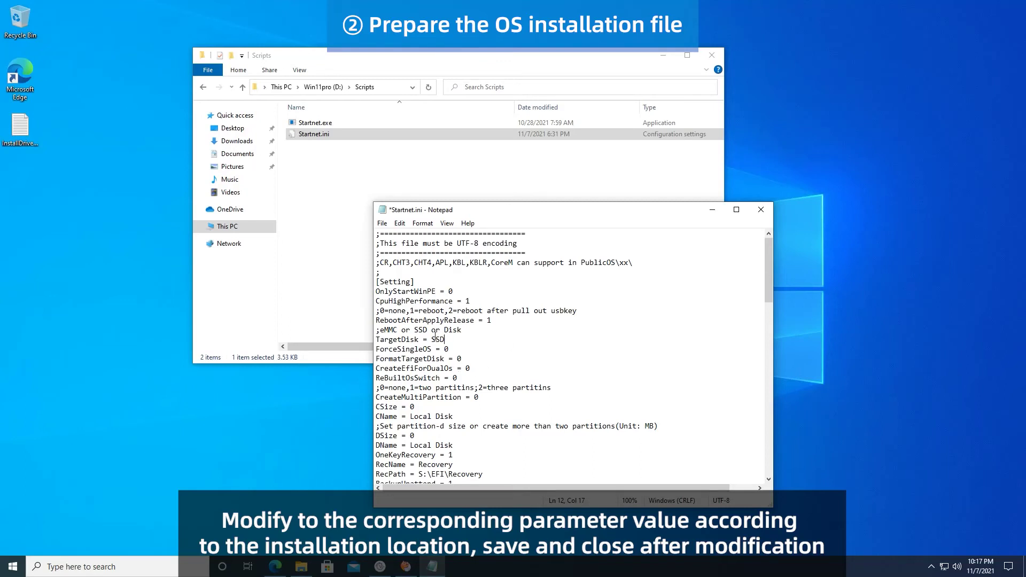
Step: Save and close Startnet.ini, then return to This PC and minimize the File Explorer window
left_click(382, 223)
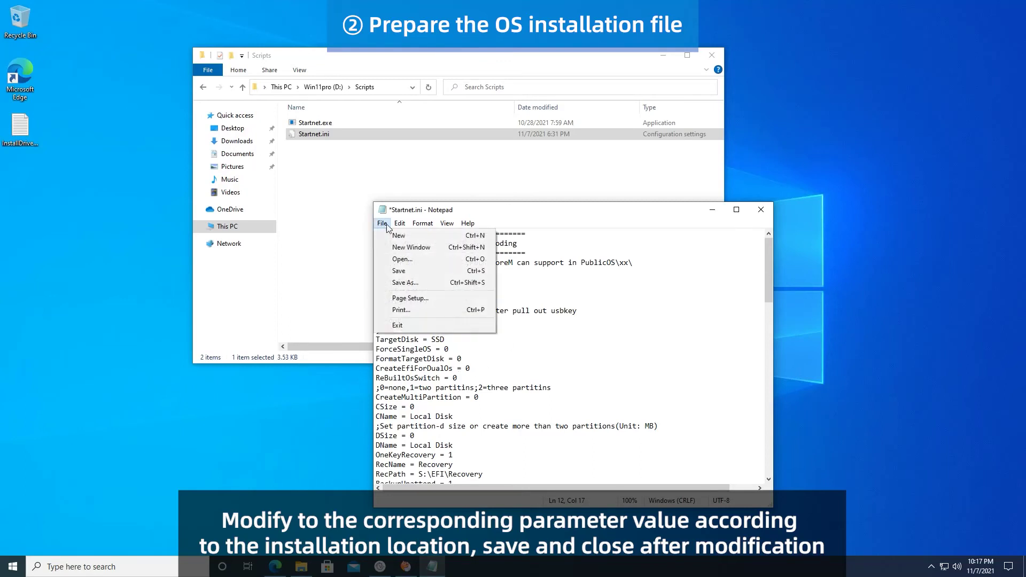
left_click(422, 273)
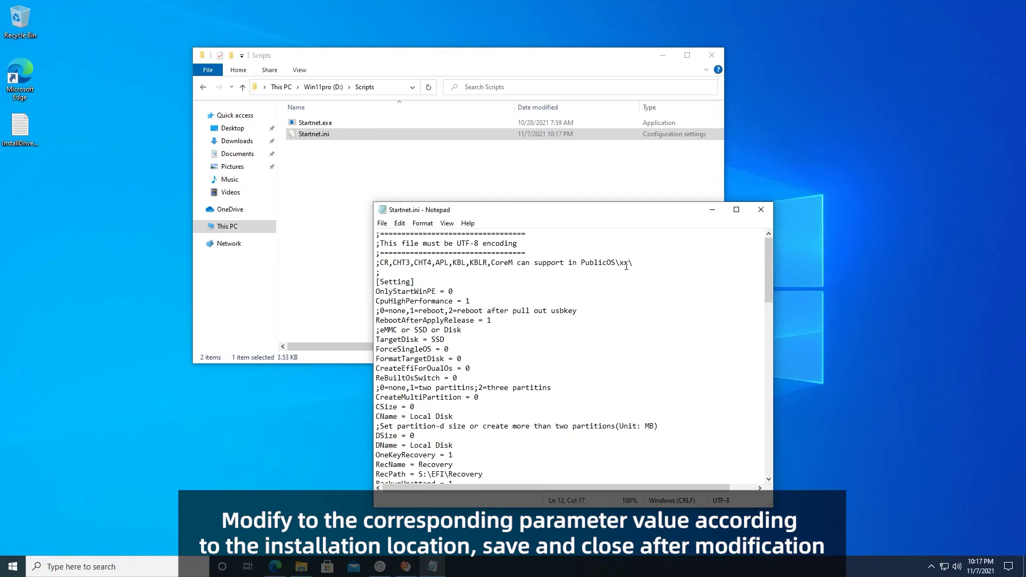
left_click(769, 208)
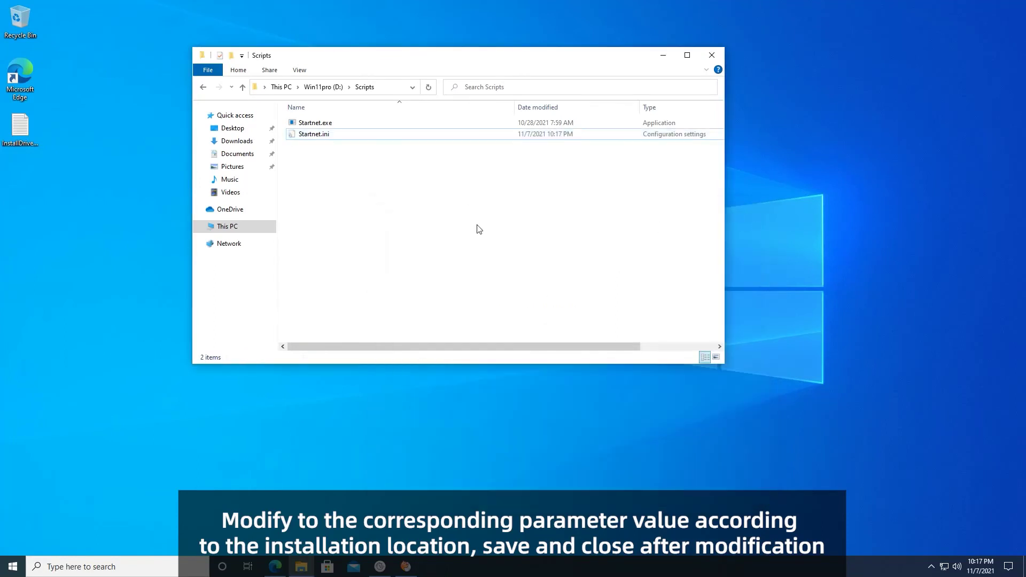
left_click(281, 87)
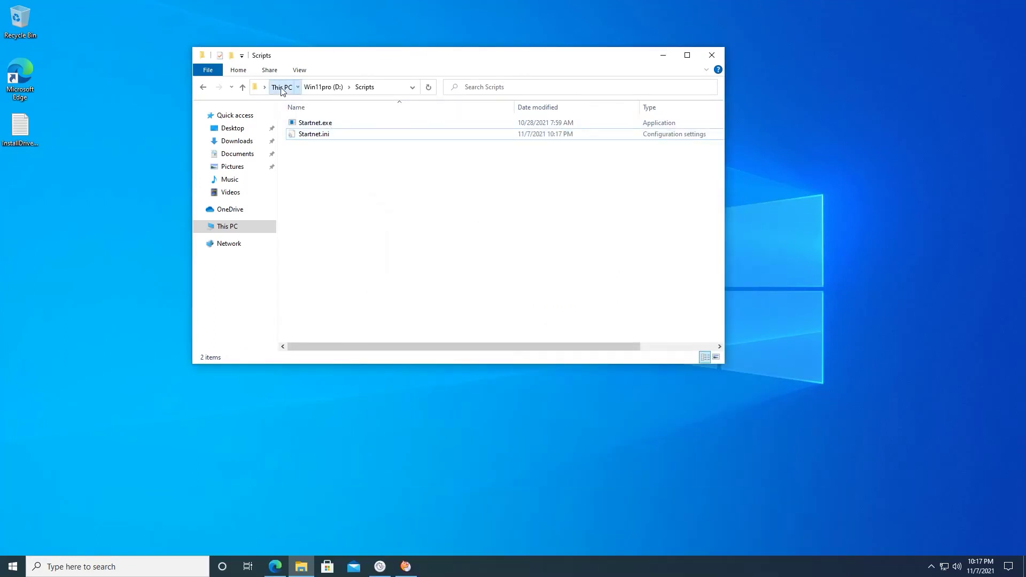
left_click(663, 55)
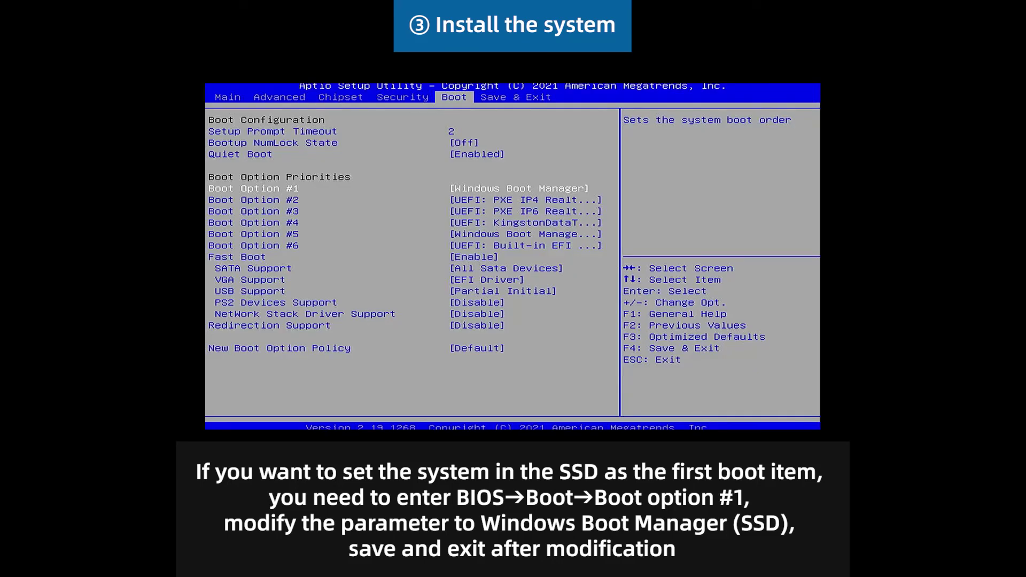
Step: Open the device choices for Boot Option #1 in the BIOS boot option priorities
key("Return")
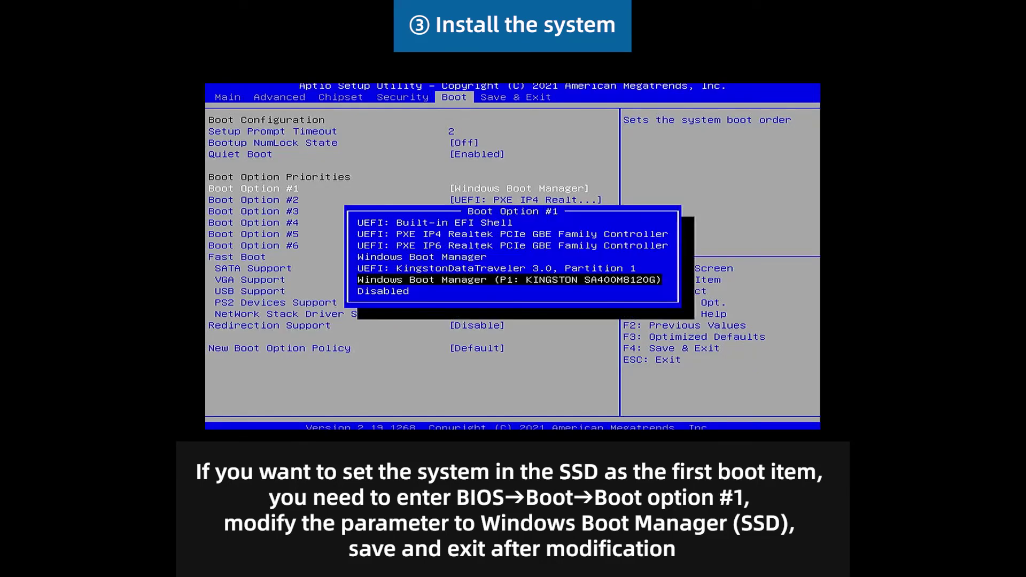